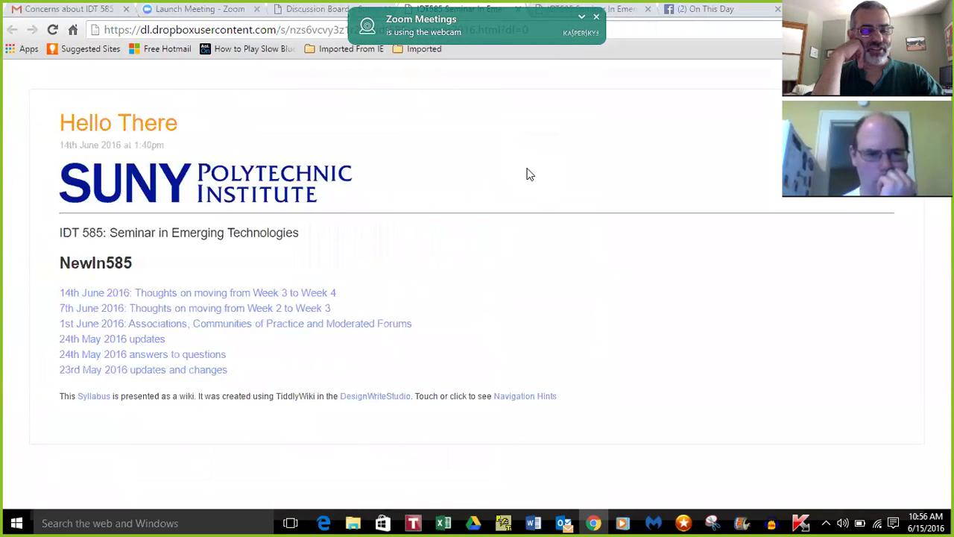
Open the '14th June 2016: Thoughts on moving from Week 3 to Week 4' post
left_click(267, 293)
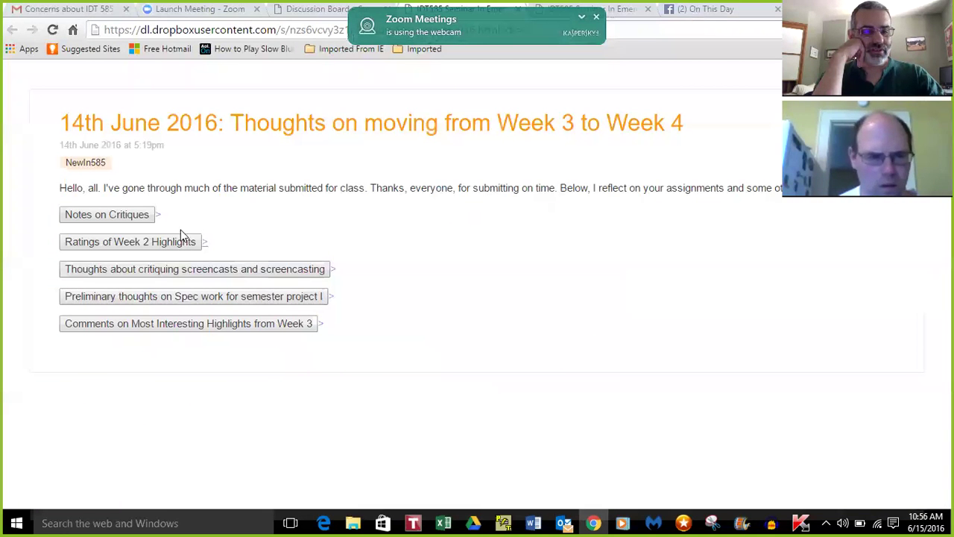
Expand Notes on Critiques and read through its Rows v. Columns discussion and table
left_click(103, 217)
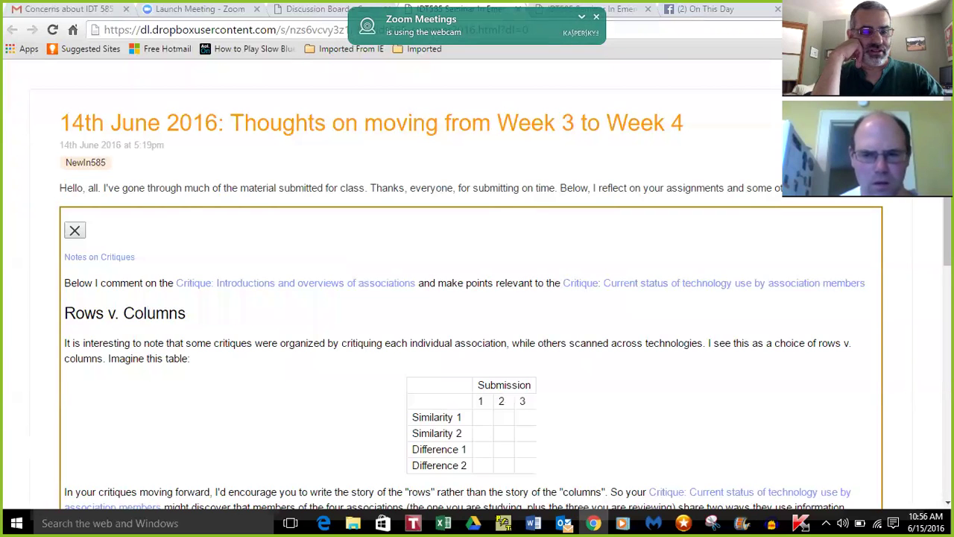
scroll(477, 298, "down", 2)
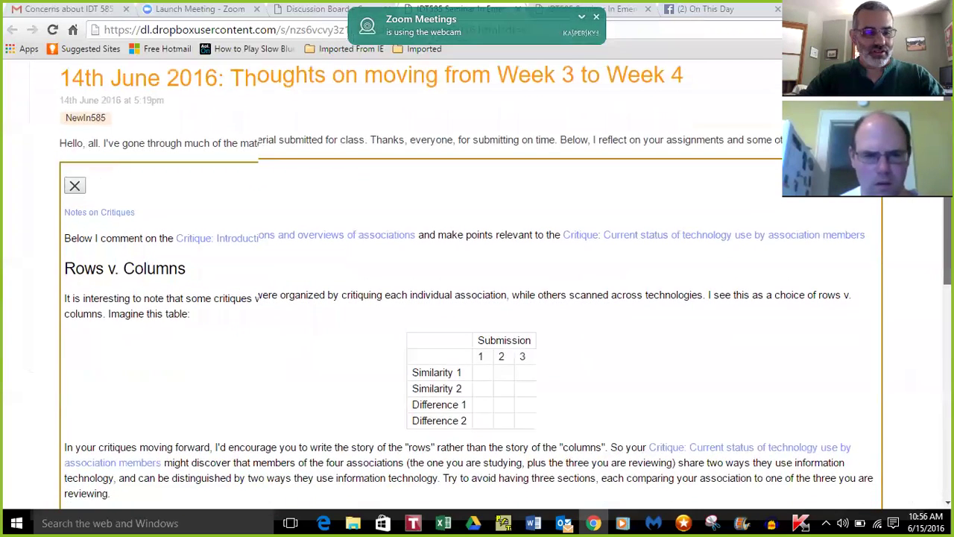
scroll(477, 298, "down", 1)
scroll(477, 298, "down", 1)
scroll(477, 299, "down", 1)
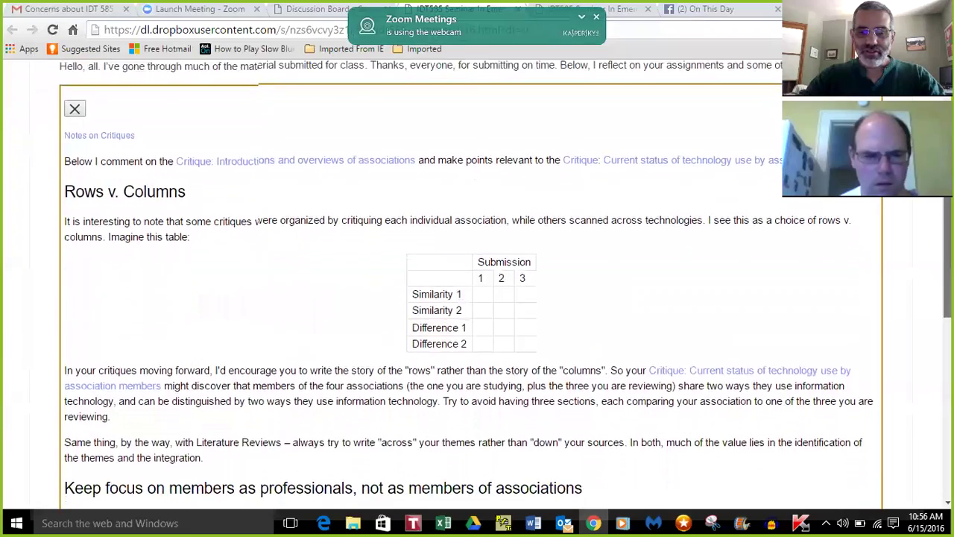
scroll(477, 298, "down", 1)
scroll(477, 298, "down", 1)
scroll(477, 298, "down", 1)
scroll(477, 298, "down", 1)
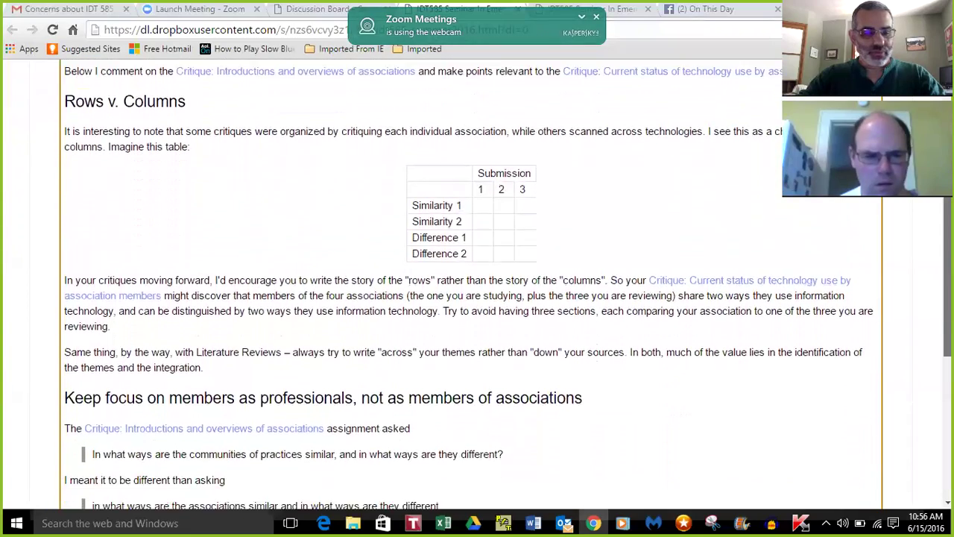
scroll(477, 299, "down", 1)
scroll(492, 287, "down", 1)
scroll(492, 287, "down", 1)
scroll(492, 287, "down", 1)
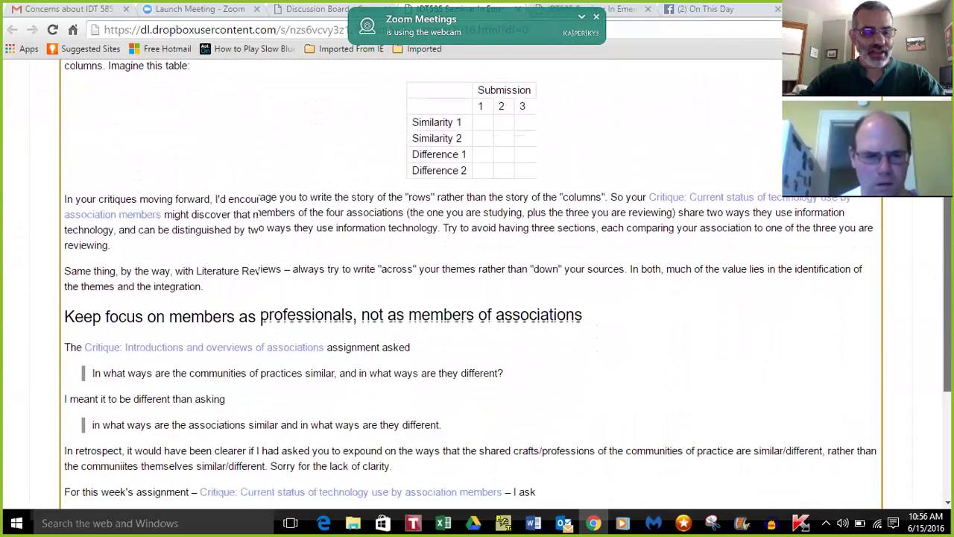
scroll(477, 299, "down", 1)
scroll(477, 298, "down", 1)
scroll(477, 298, "down", 1)
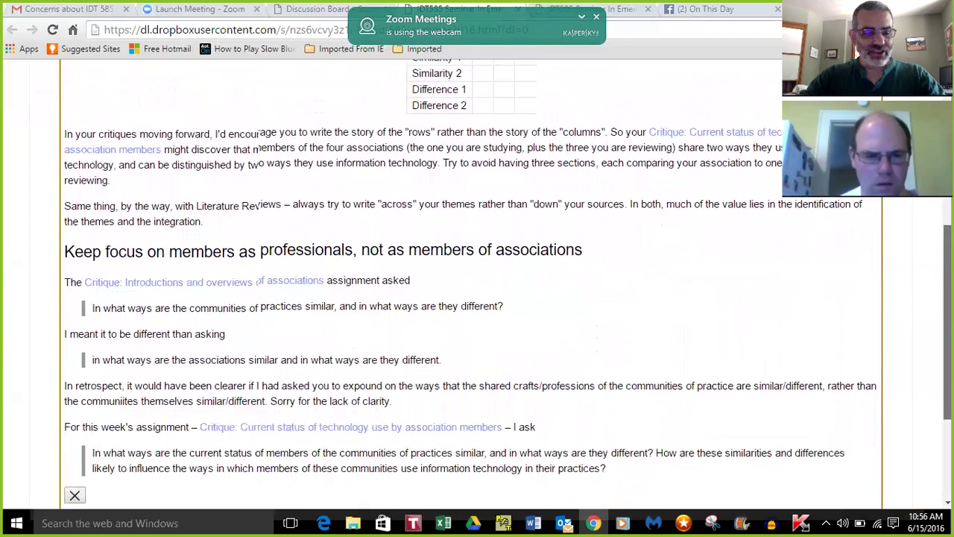
scroll(477, 298, "down", 1)
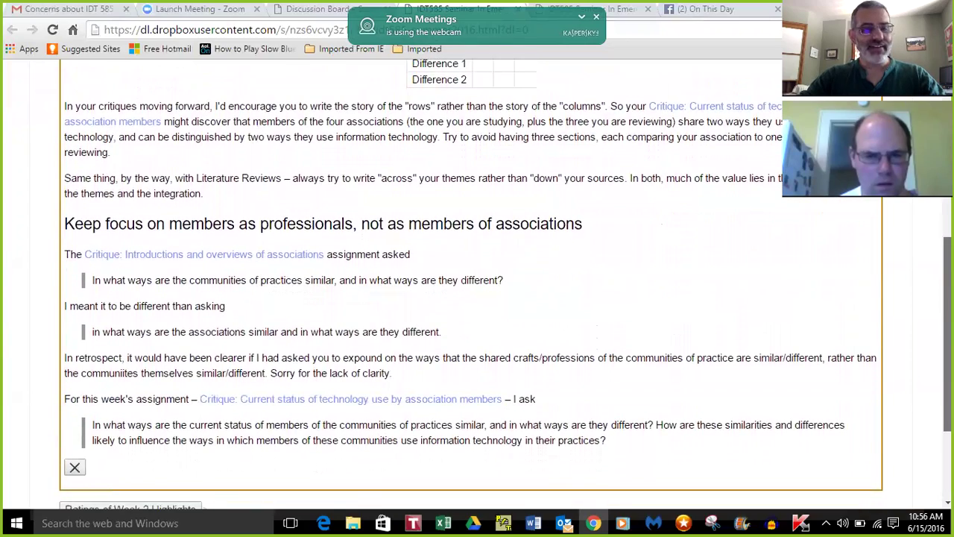
scroll(477, 299, "down", 2)
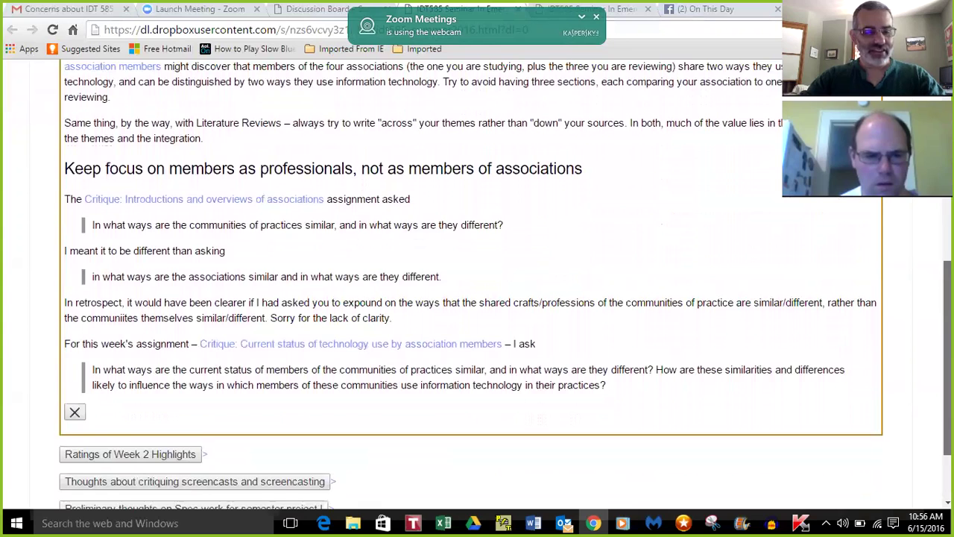
scroll(477, 299, "down", 1)
scroll(478, 299, "down", 1)
scroll(477, 298, "down", 1)
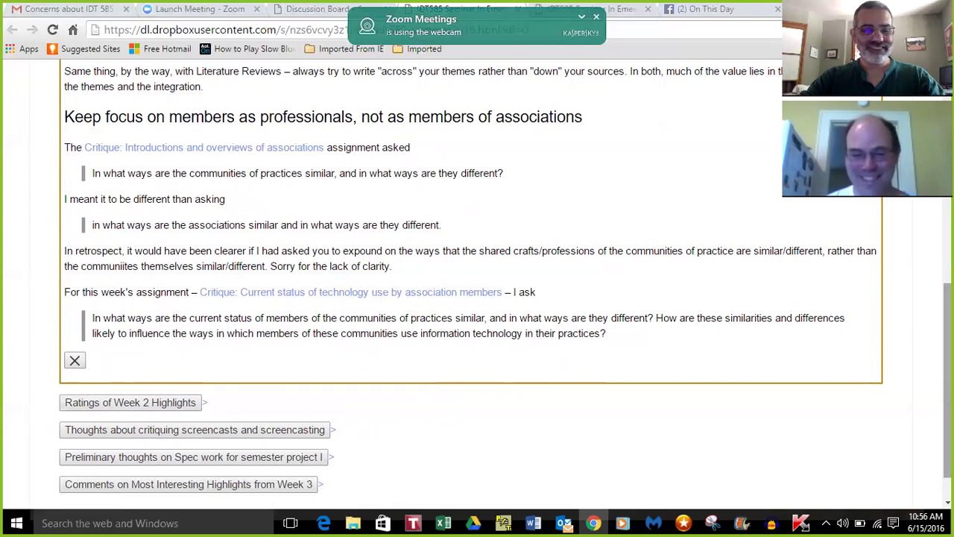
scroll(470, 283, "up", 3)
scroll(675, 298, "up", 4)
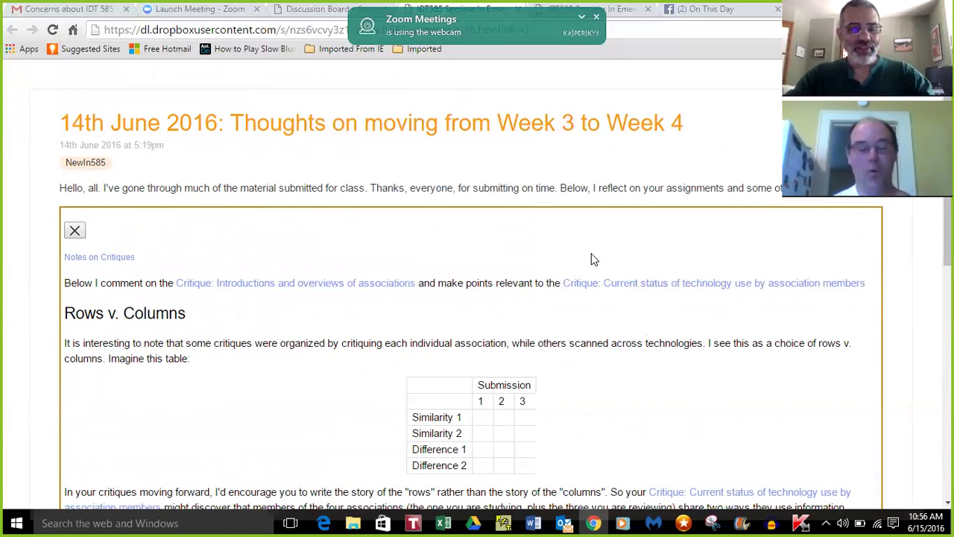
Fold the Notes on Critiques panel closed and scroll the sidebar's Tools list
left_click(73, 232)
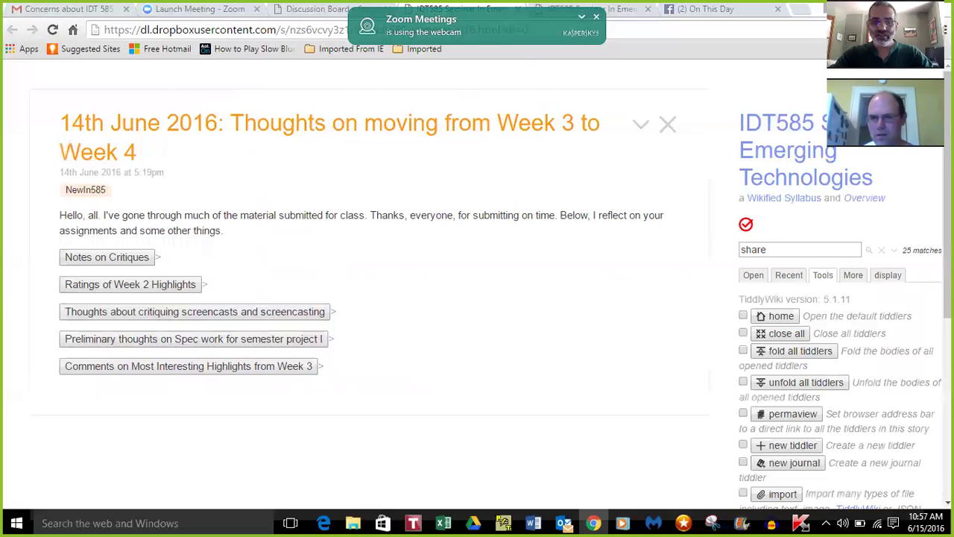
scroll(840, 298, "down", 1)
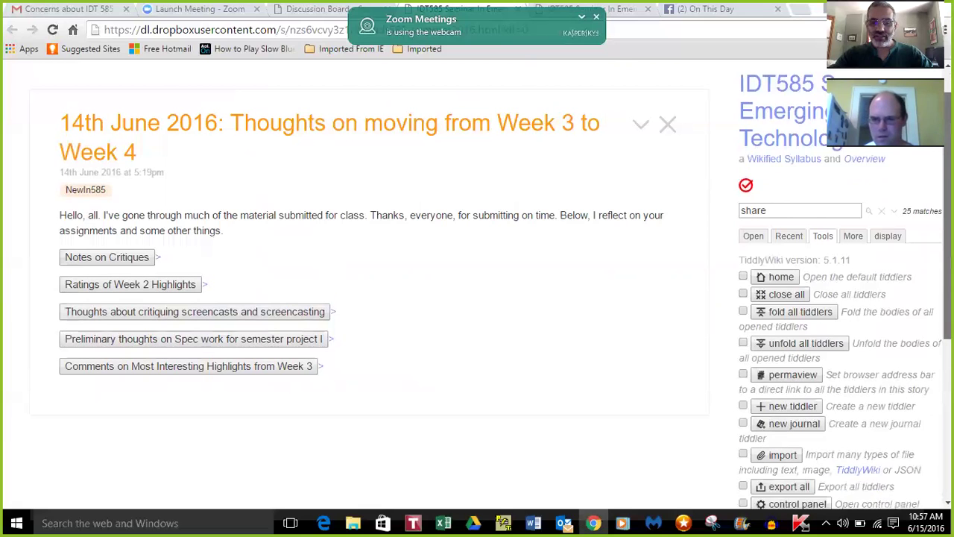
scroll(841, 299, "down", 1)
scroll(840, 298, "down", 1)
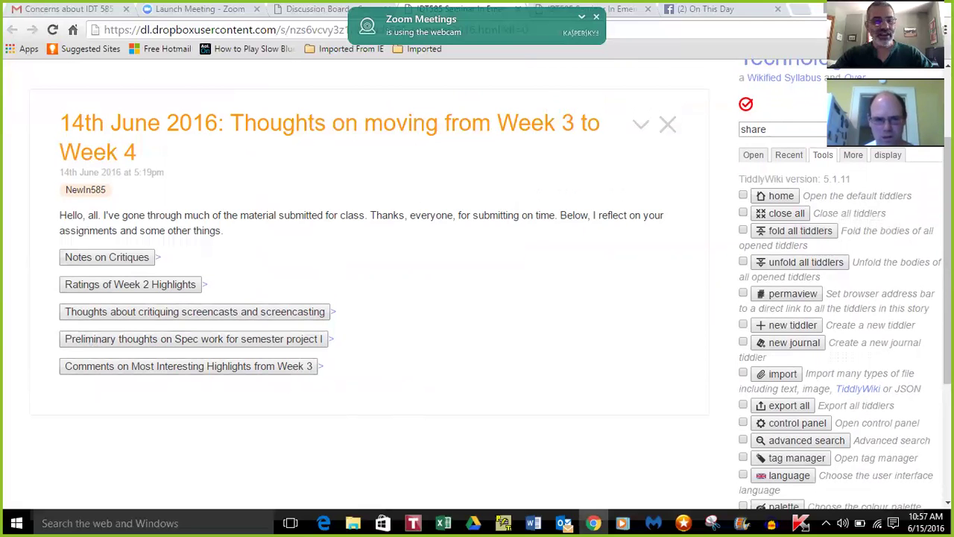
Go back to the Hello There home tiddler and scroll its dated course posts
left_click(776, 195)
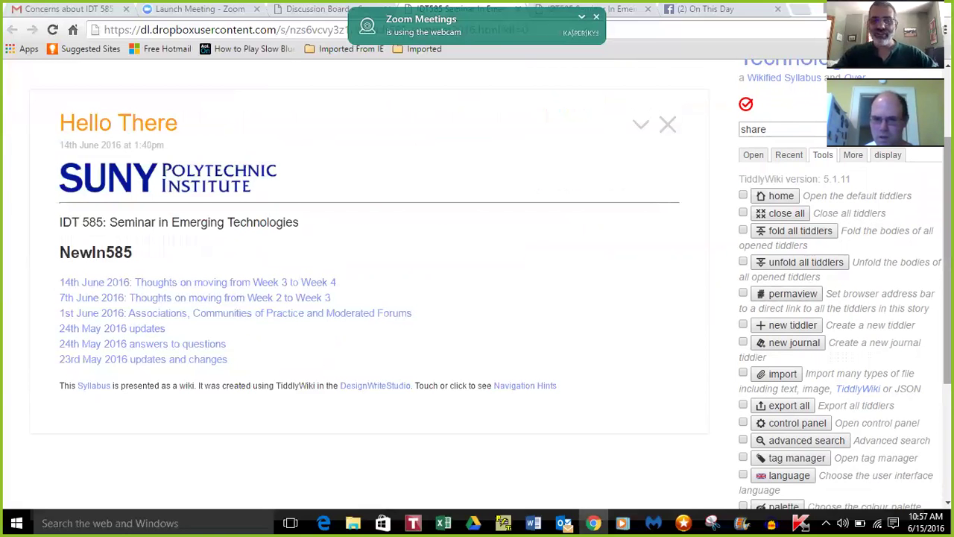
scroll(834, 298, "down", 2)
scroll(835, 298, "down", 1)
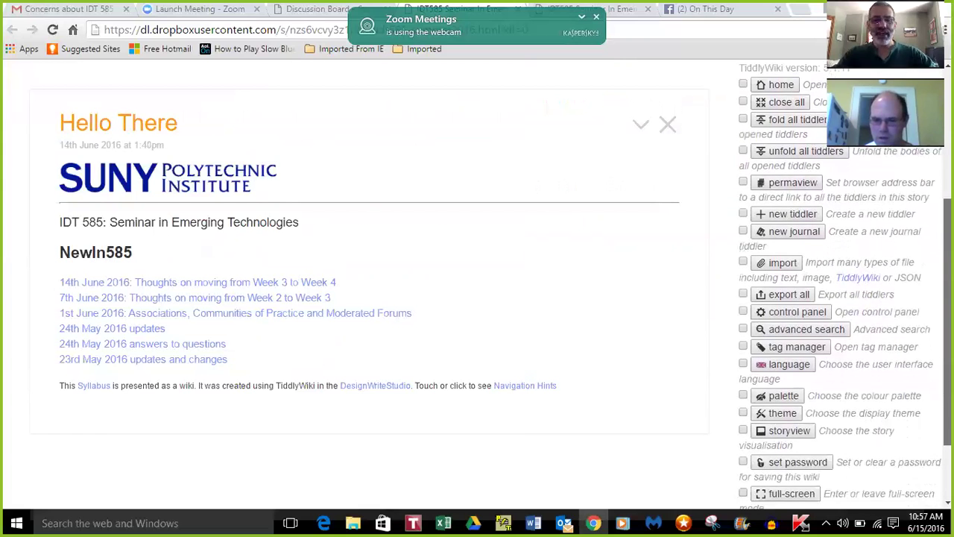
scroll(835, 298, "down", 1)
scroll(835, 298, "down", 1)
scroll(835, 298, "down", 1)
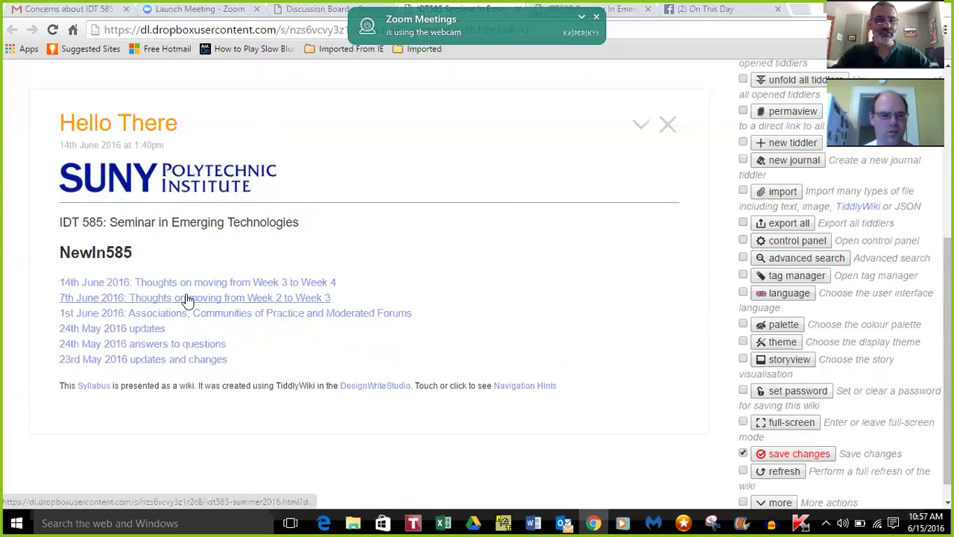
Open the '23rd May 2016 updates and changes' post from Hello There
left_click(147, 362)
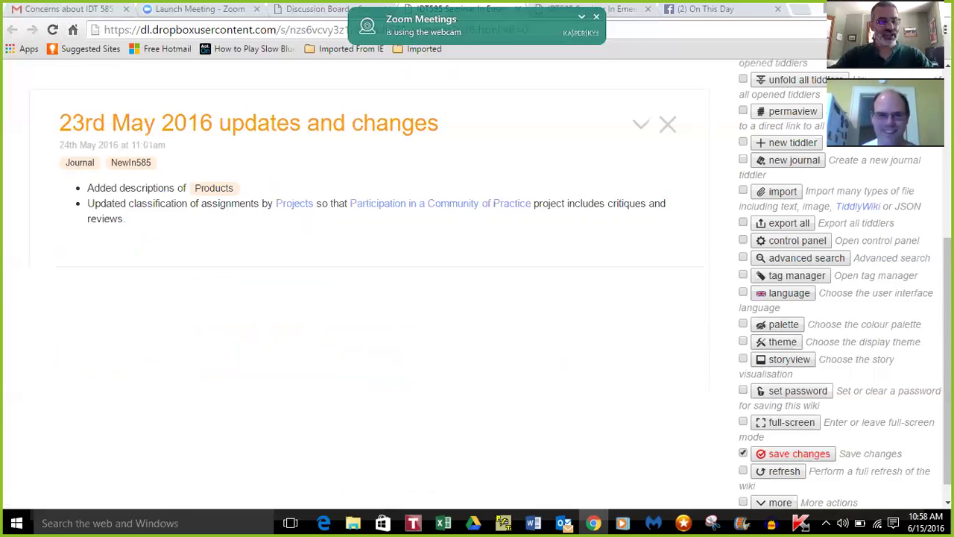
Close the '23rd May 2016 updates and changes' tiddler
left_click(667, 124)
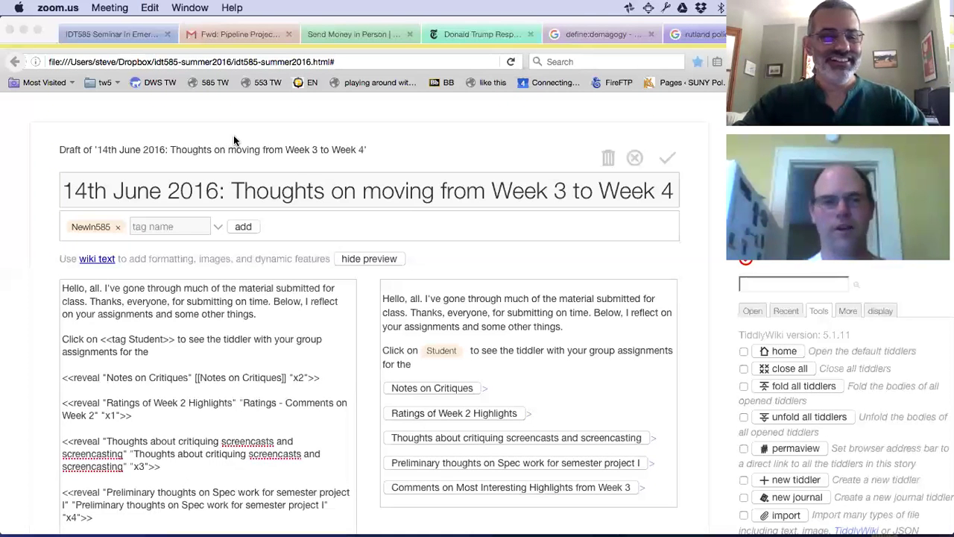
left_click(157, 352)
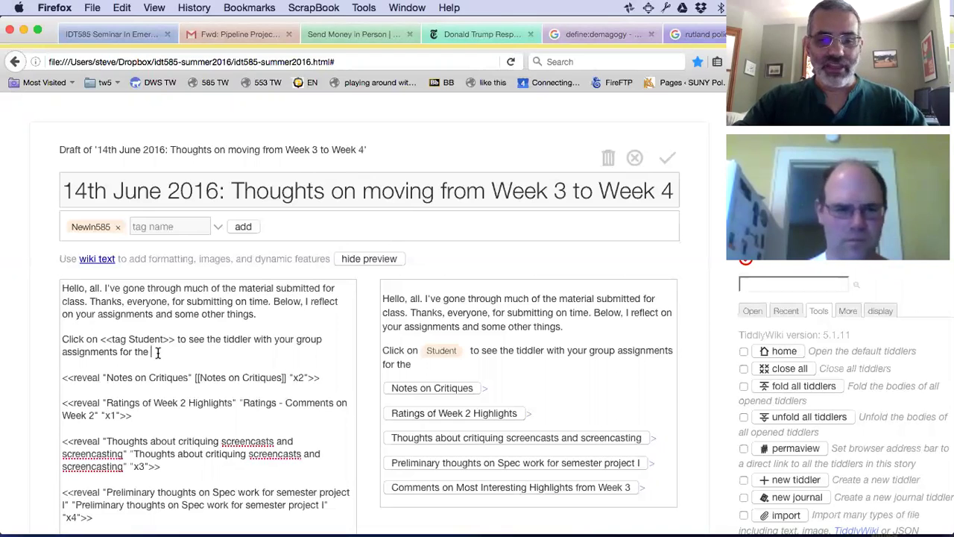
left_click(753, 283)
type("cri")
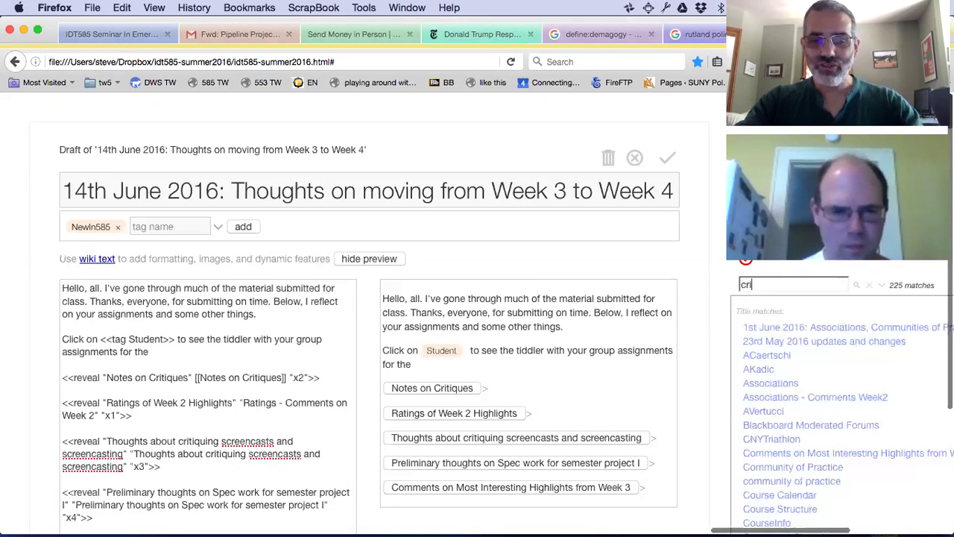
type("tiq")
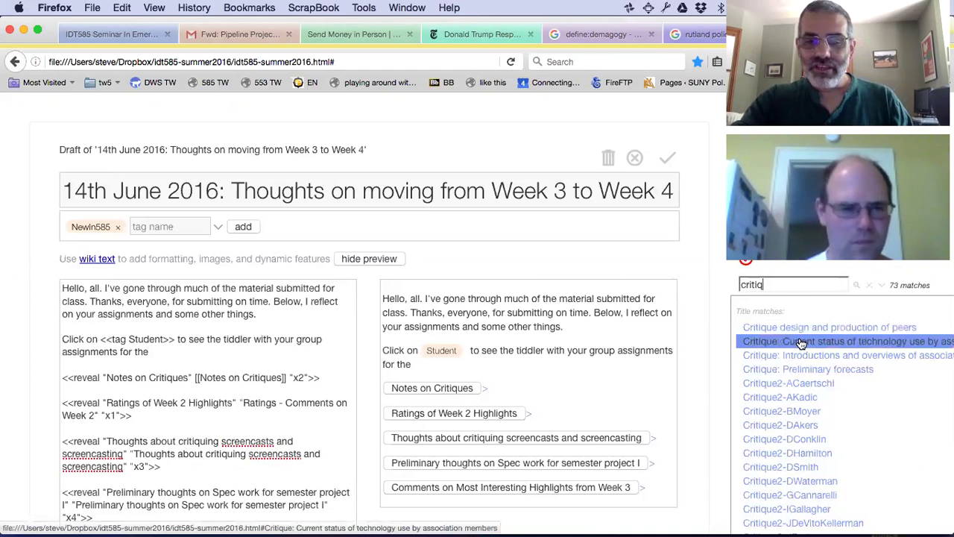
left_click_drag(780, 343, 228, 355)
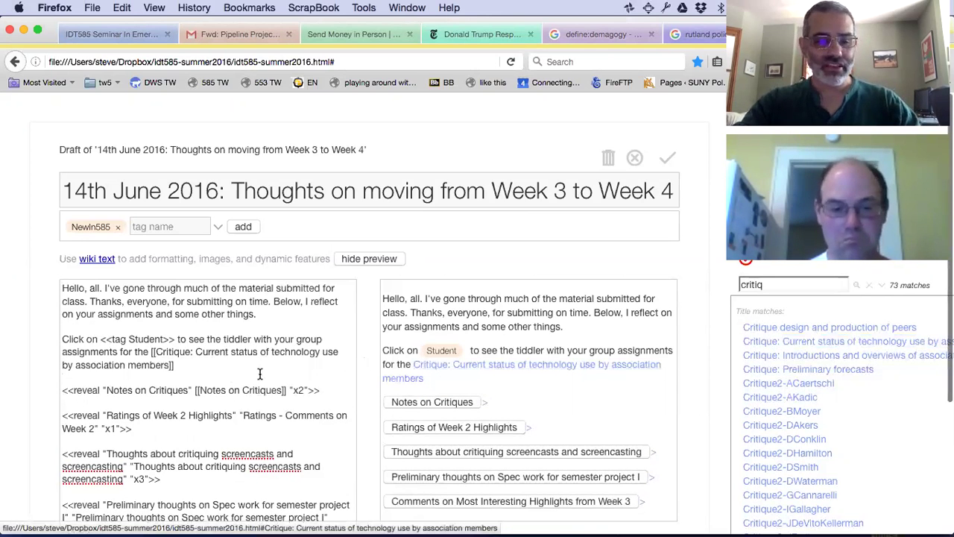
left_click(201, 363)
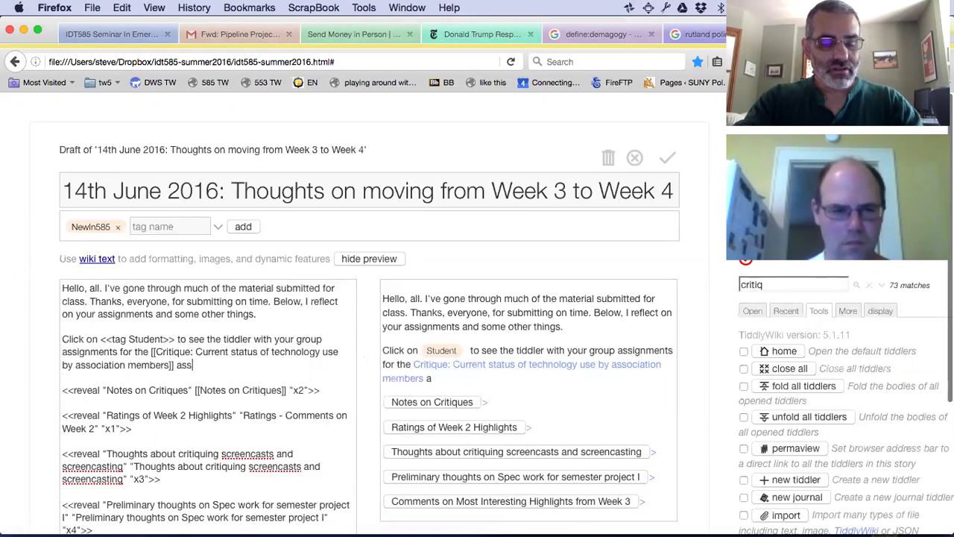
key("BackSpace")
key("BackSpace")
key("BackSpace")
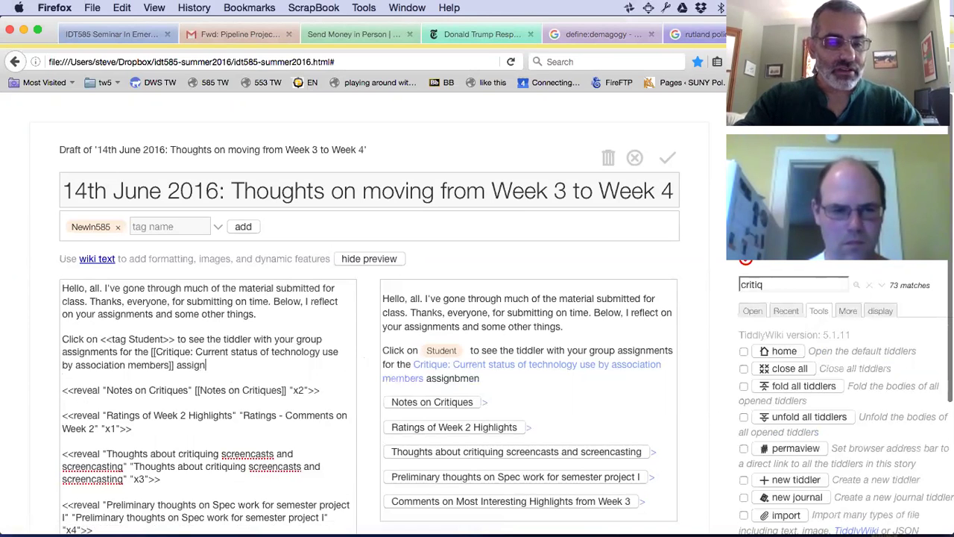
type("nment.")
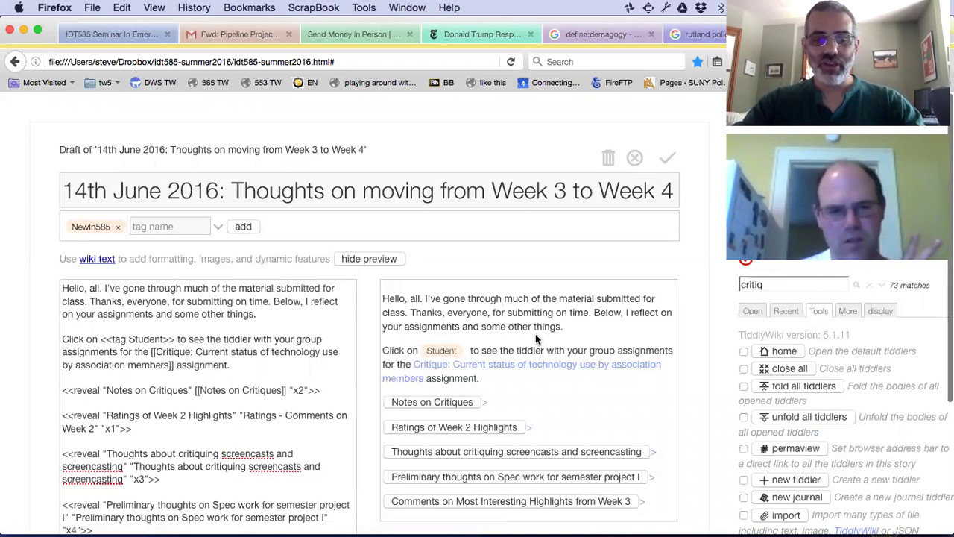
left_click(440, 354)
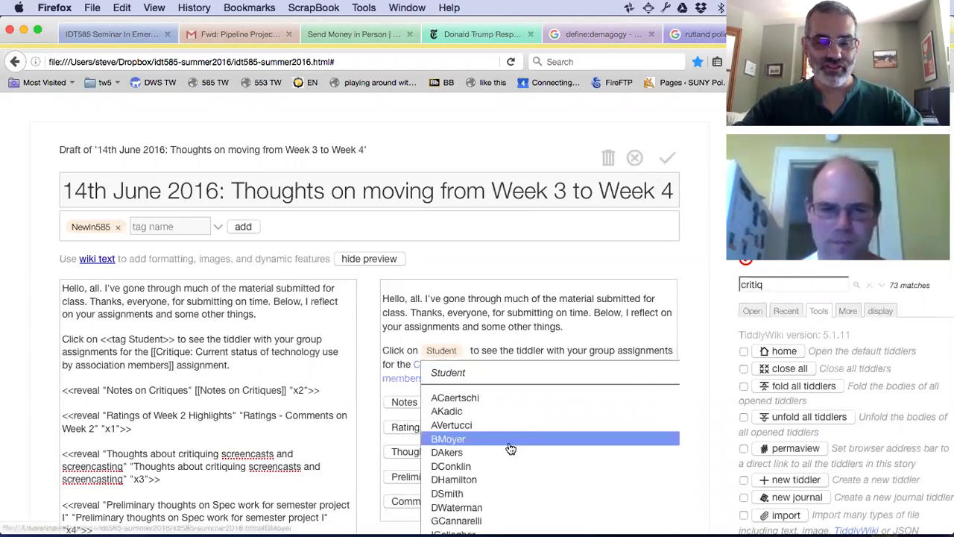
scroll(510, 443, "down", 1)
scroll(510, 448, "up", 1)
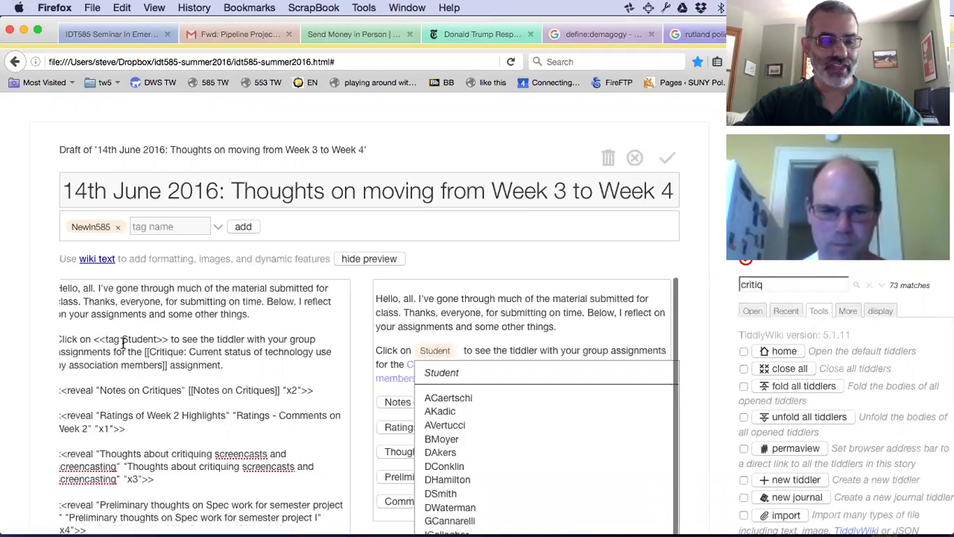
left_click(500, 332)
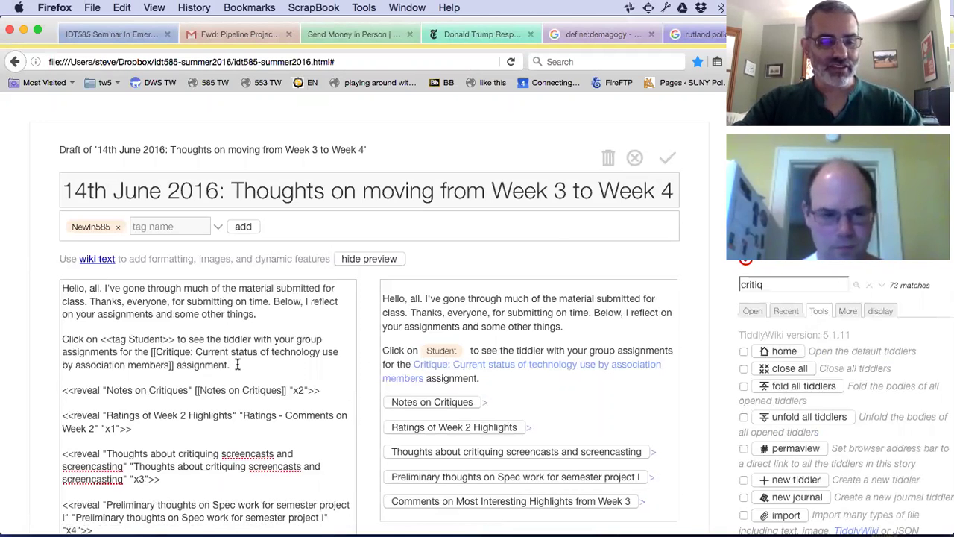
left_click(237, 363)
key("Return")
key("Return")
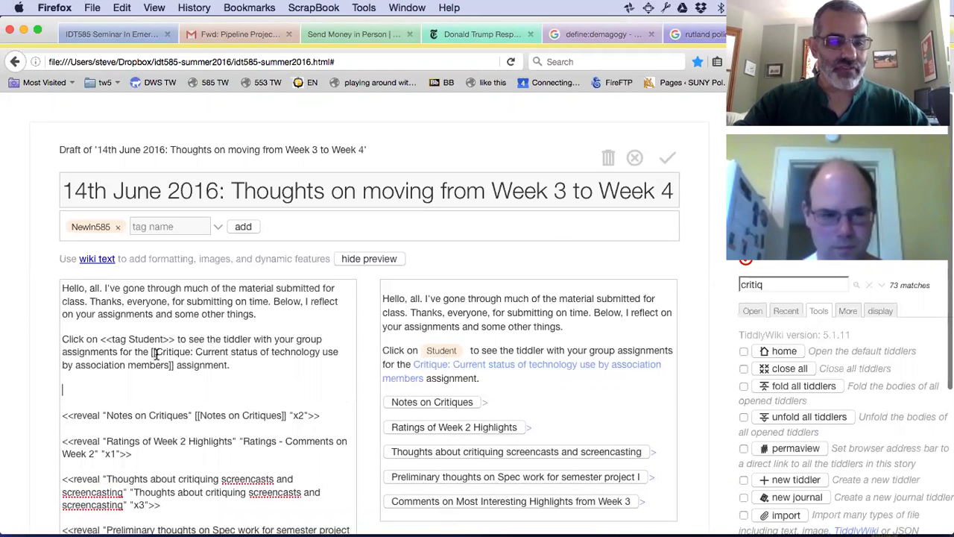
left_click_drag(156, 352, 169, 365)
key("ctrl+c")
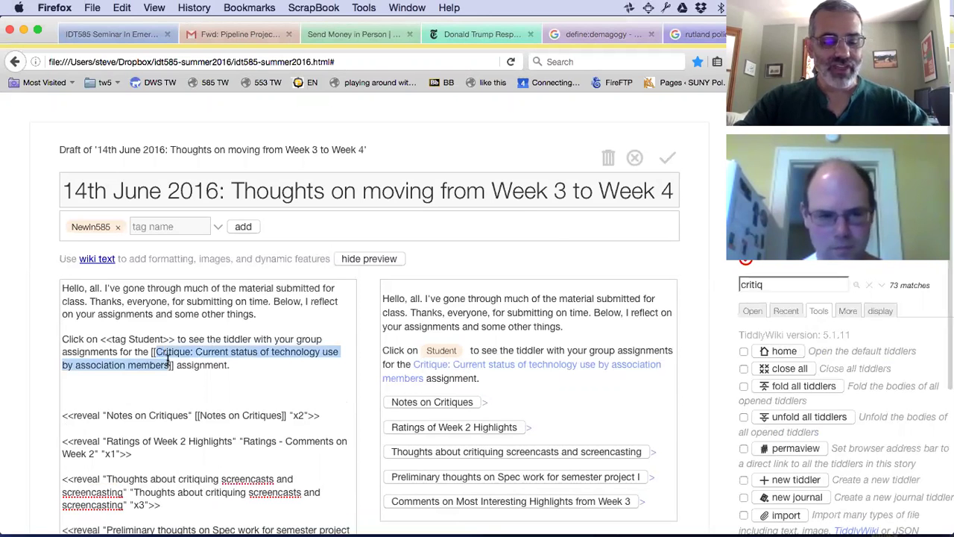
left_click(94, 388)
key("ctrl+v")
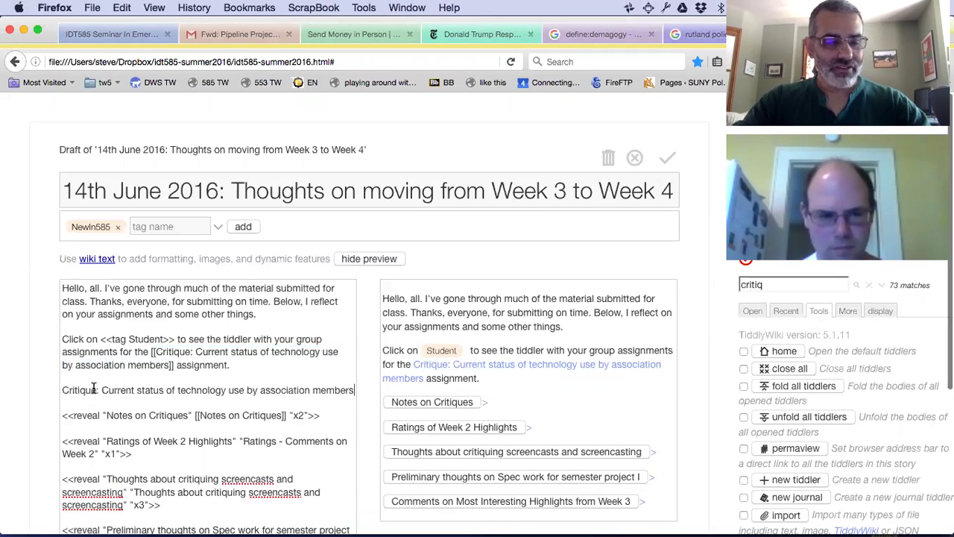
type("}}")
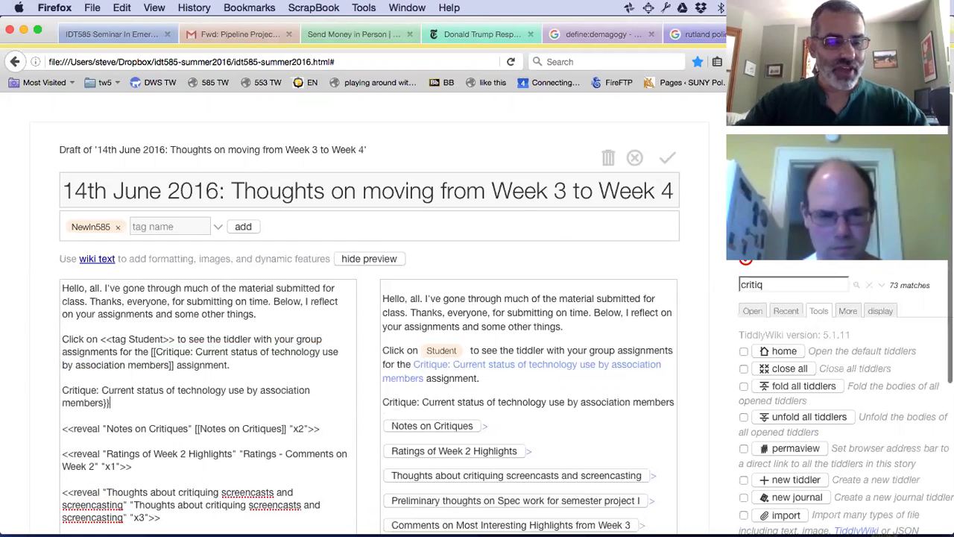
key("alt+Up")
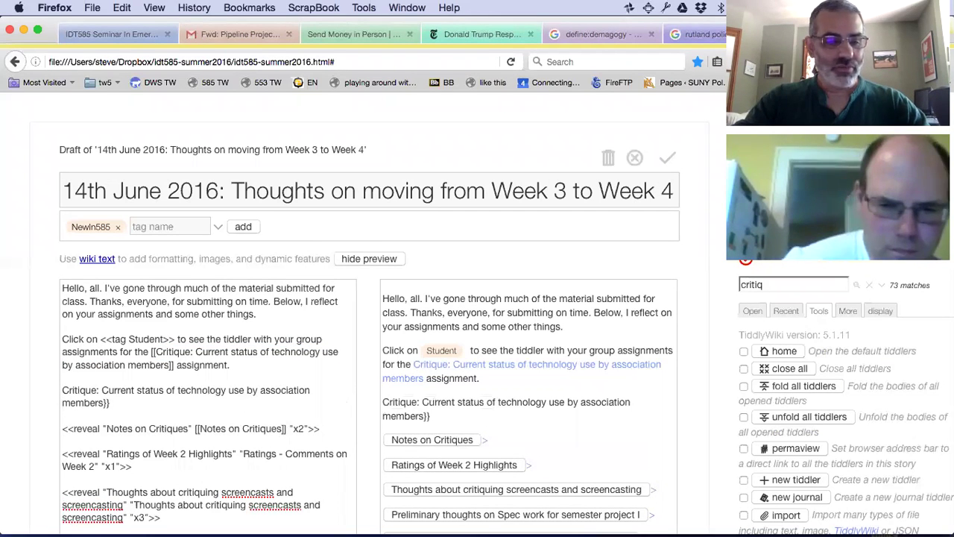
type("{{")
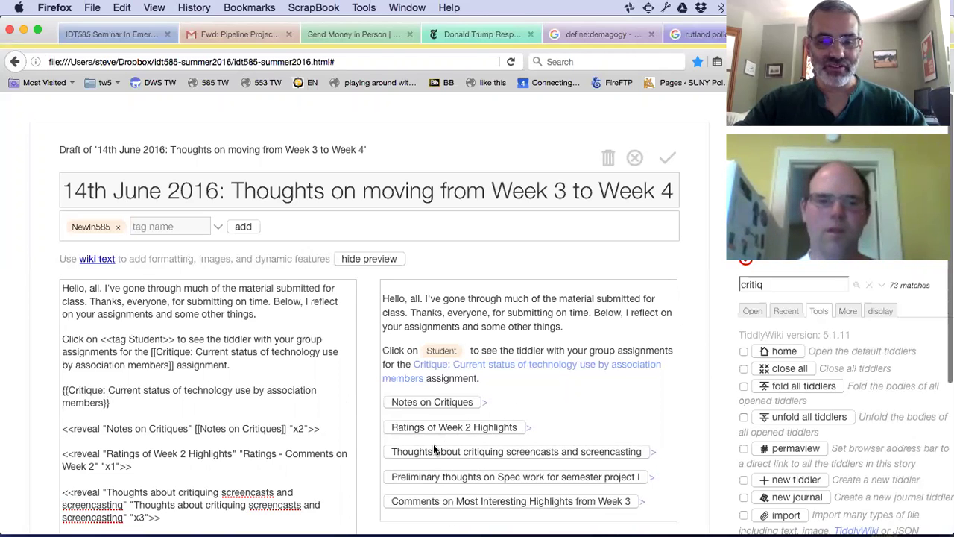
left_click(127, 403)
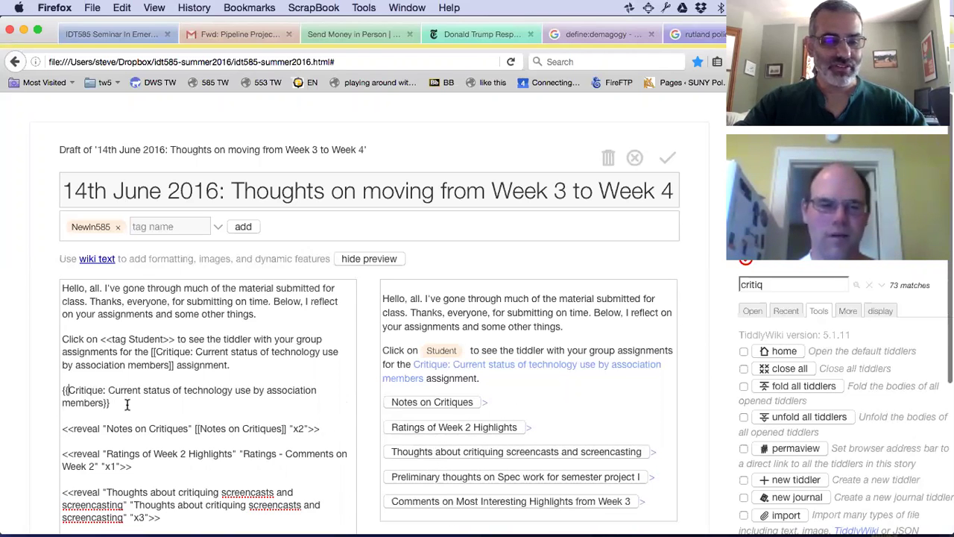
key("super+shift+Left")
key("super+shift+Up")
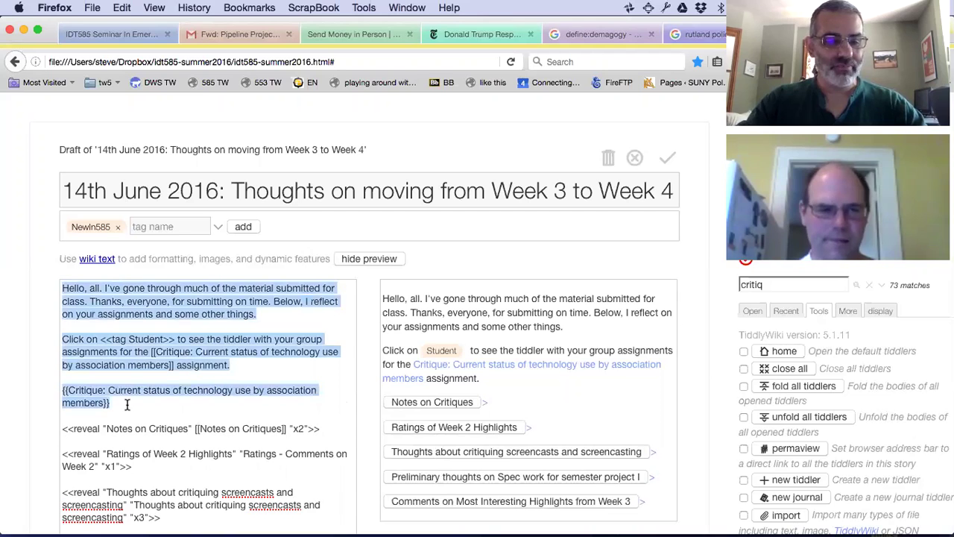
key("Right")
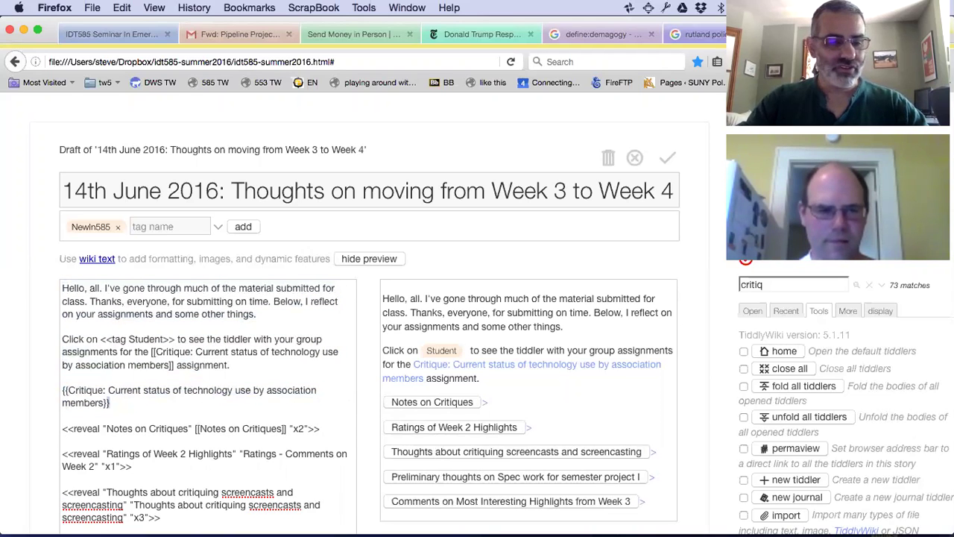
left_click_drag(112, 403, 64, 392)
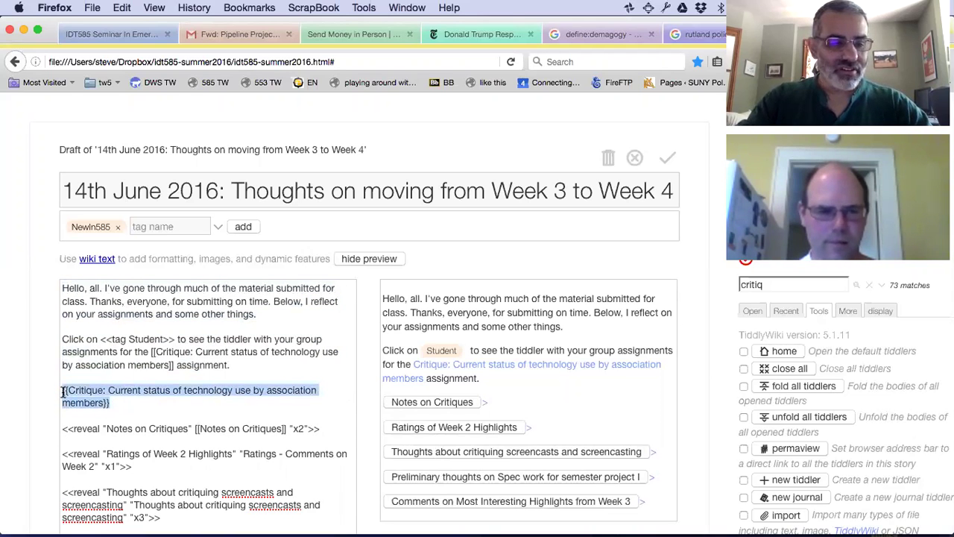
key("BackSpace")
key("BackSpace")
key("BackSpace")
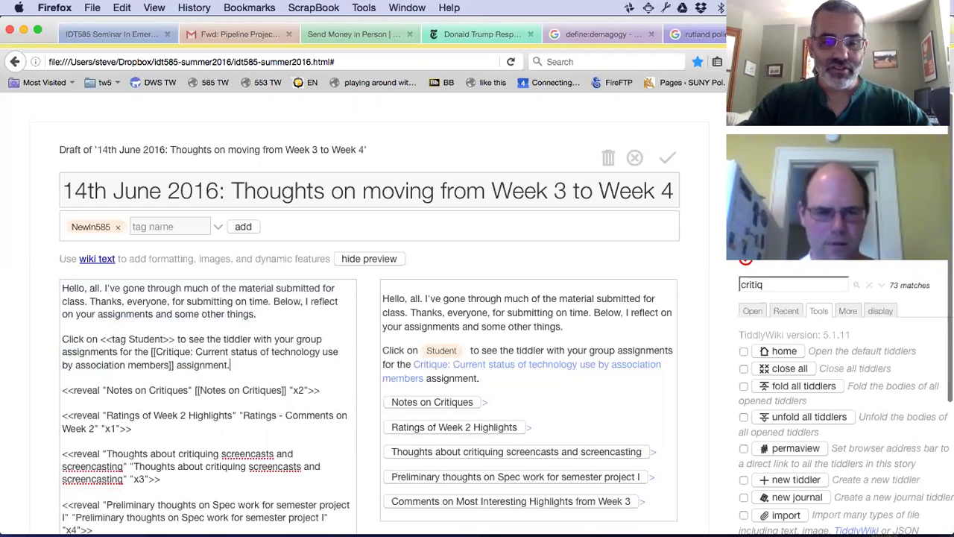
Glance at the Critique assignment tiddler, close it, and enlarge the editor box
left_click(439, 363)
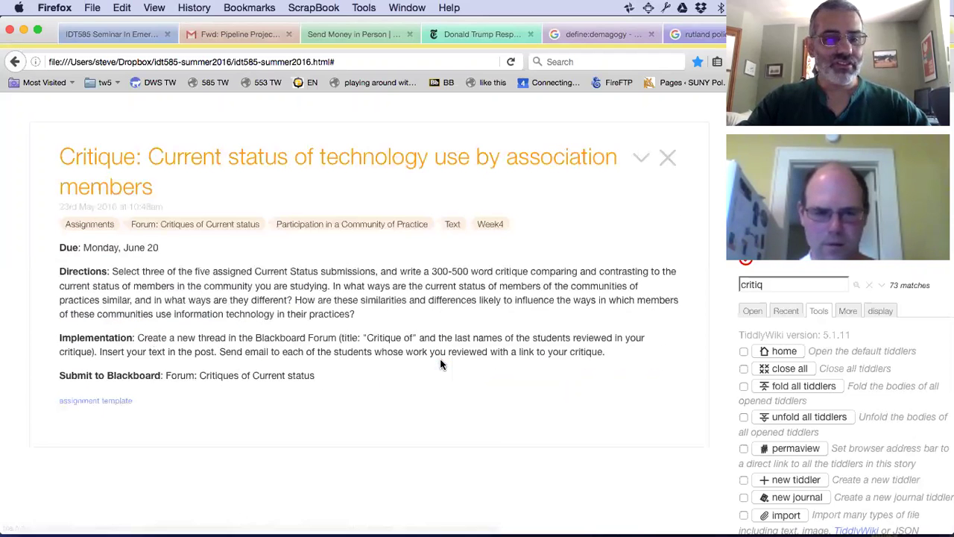
left_click(668, 158)
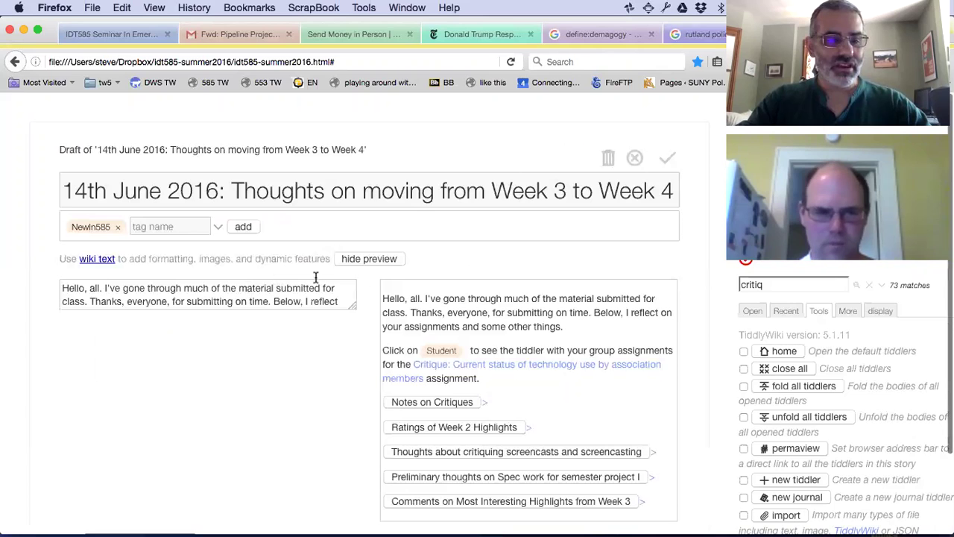
left_click_drag(354, 308, 356, 528)
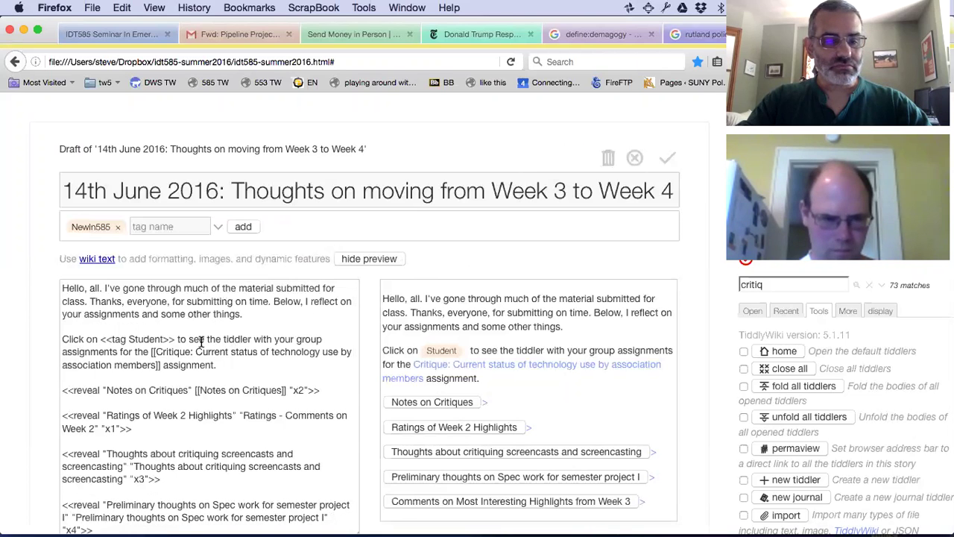
Wrap the 'Click on Student … assignment.' sentence in '' bold markup
left_click(63, 340)
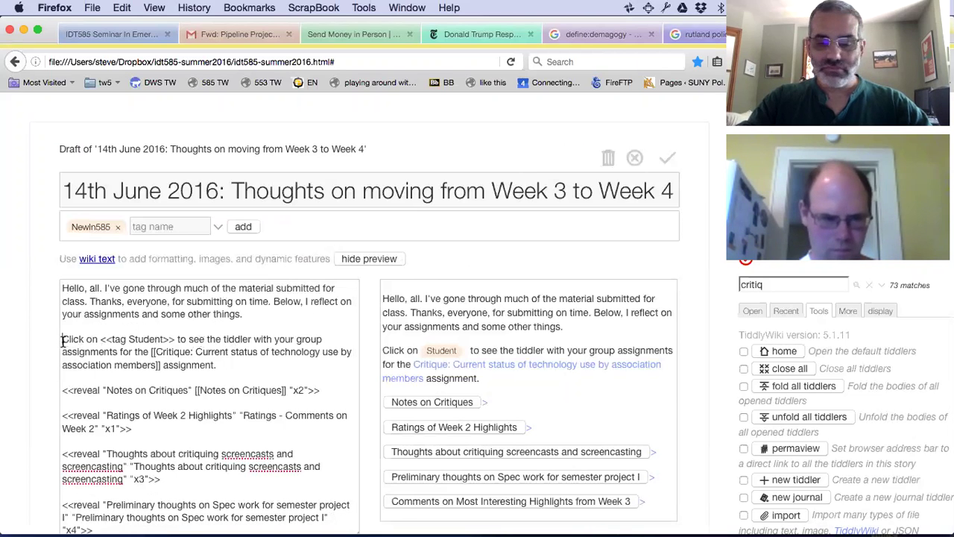
type("''")
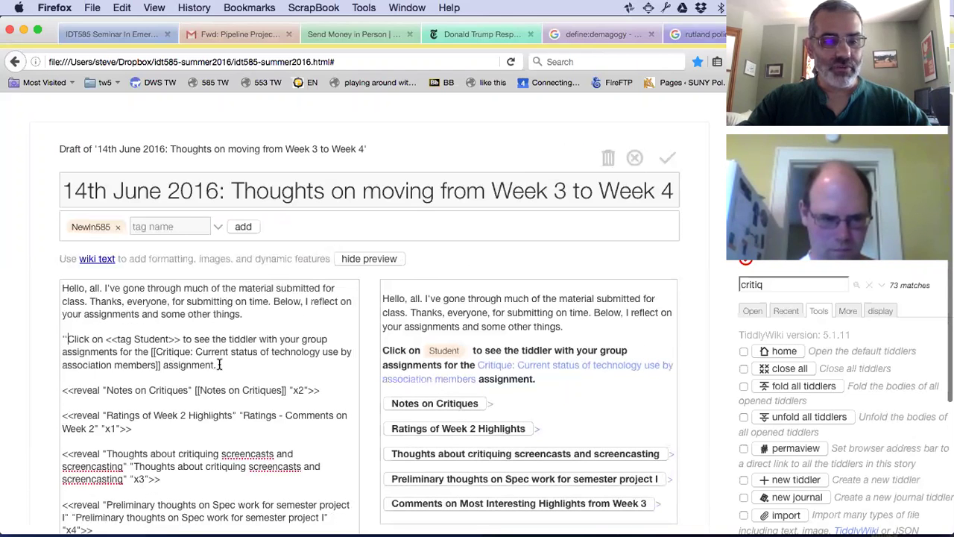
left_click(219, 365)
type("''")
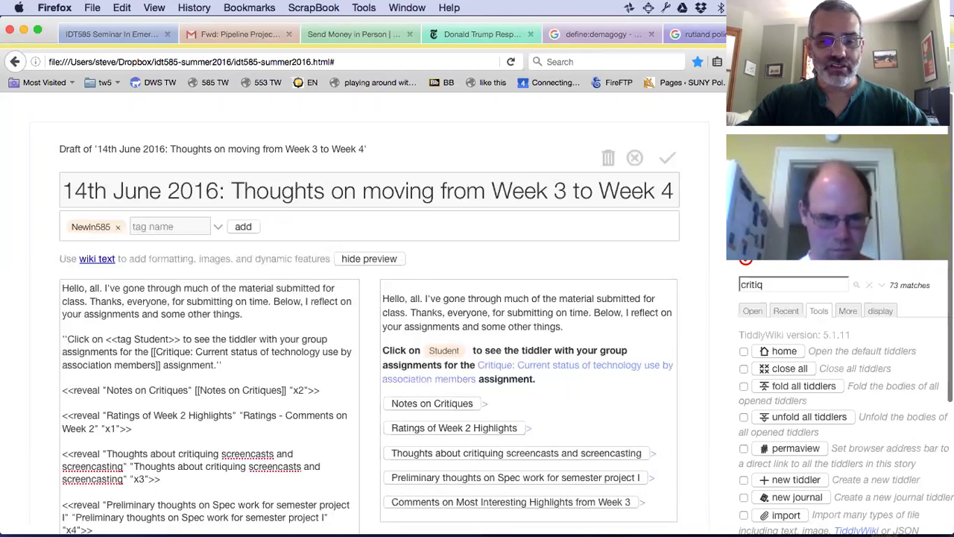
Save the edited 14th June draft
left_click(667, 158)
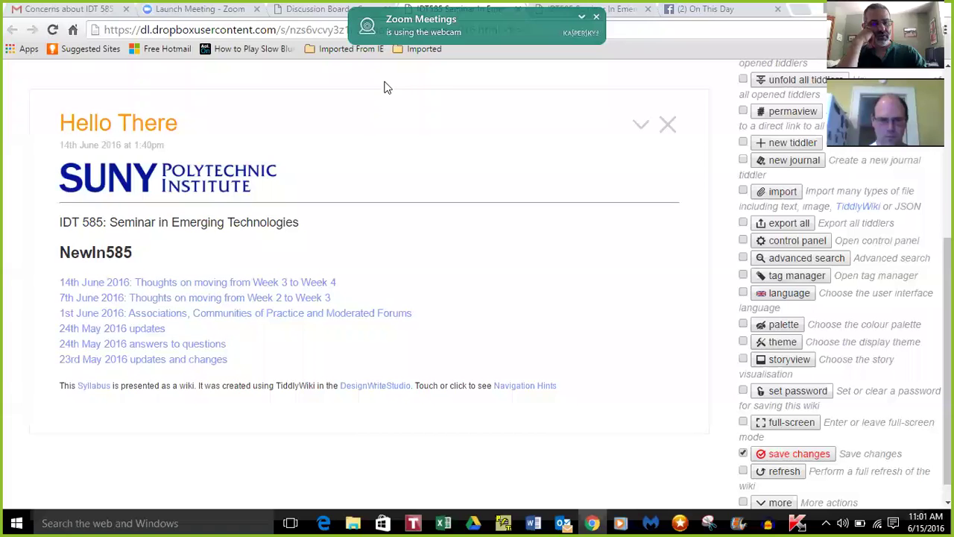
Open the 14th June 2016 post in the Dropbox-hosted wiki
left_click(145, 283)
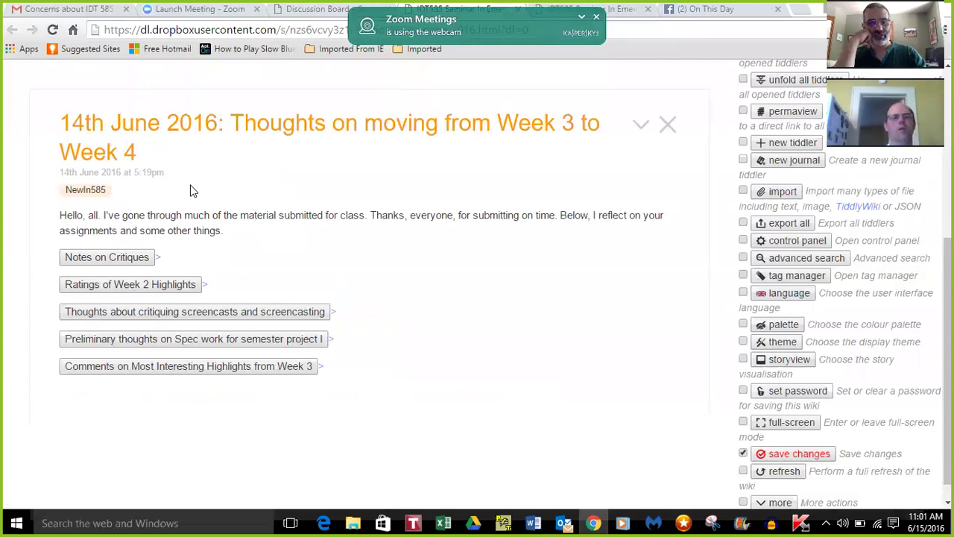
Reload the online wiki, reopen the 14th June post, and open a student's tiddler via the Student tag
left_click(52, 30)
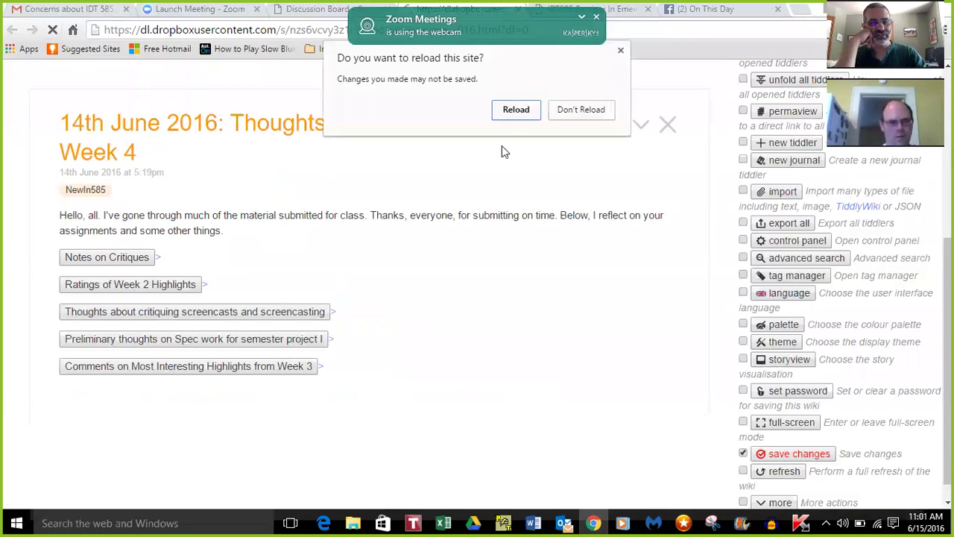
left_click(513, 110)
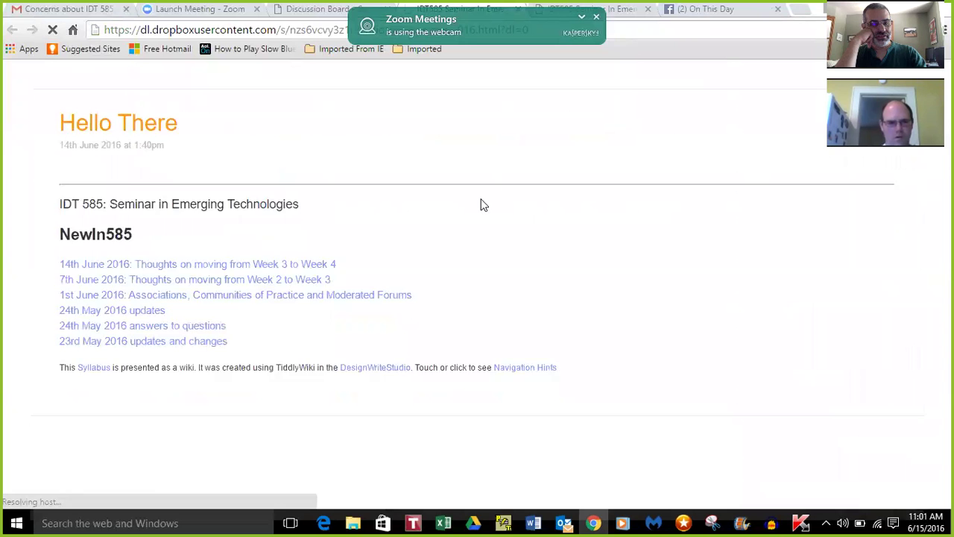
left_click(162, 296)
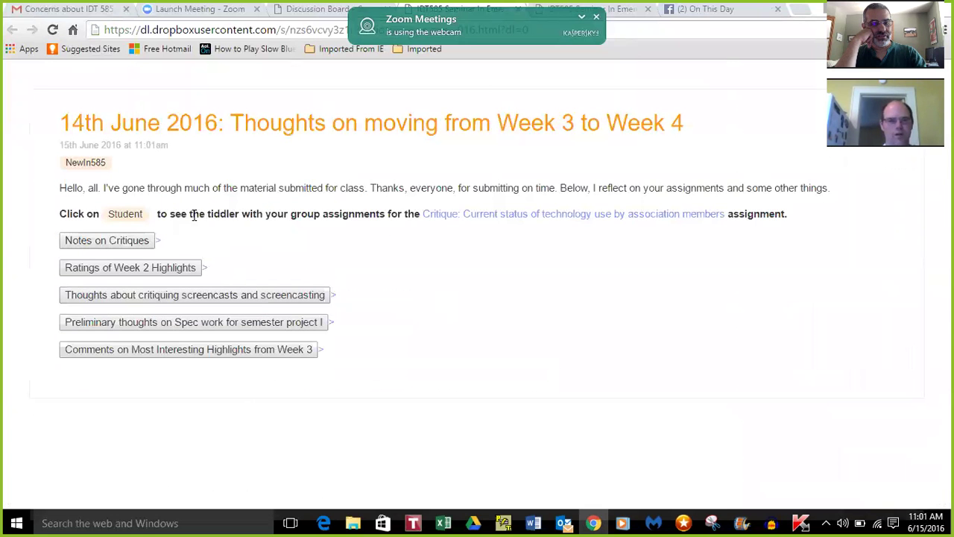
left_click(140, 216)
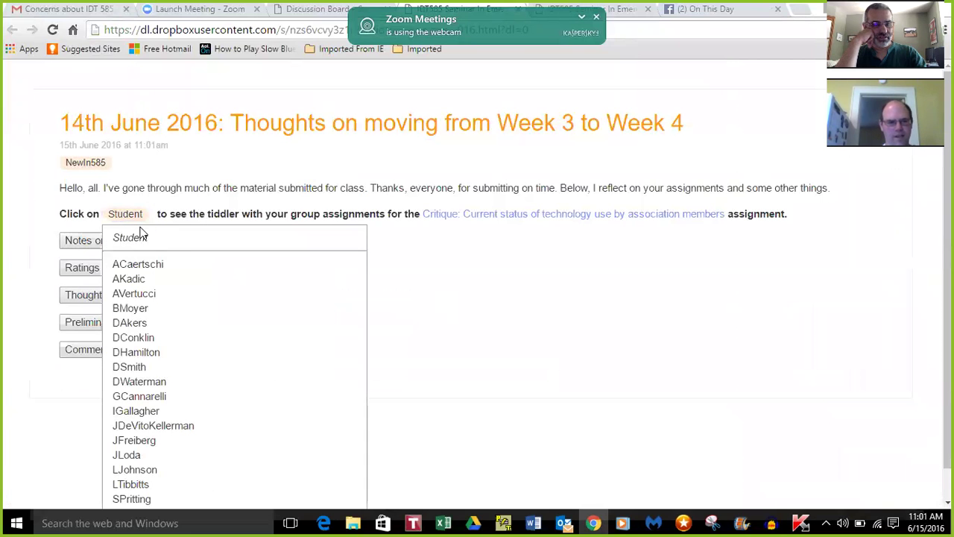
key("Return")
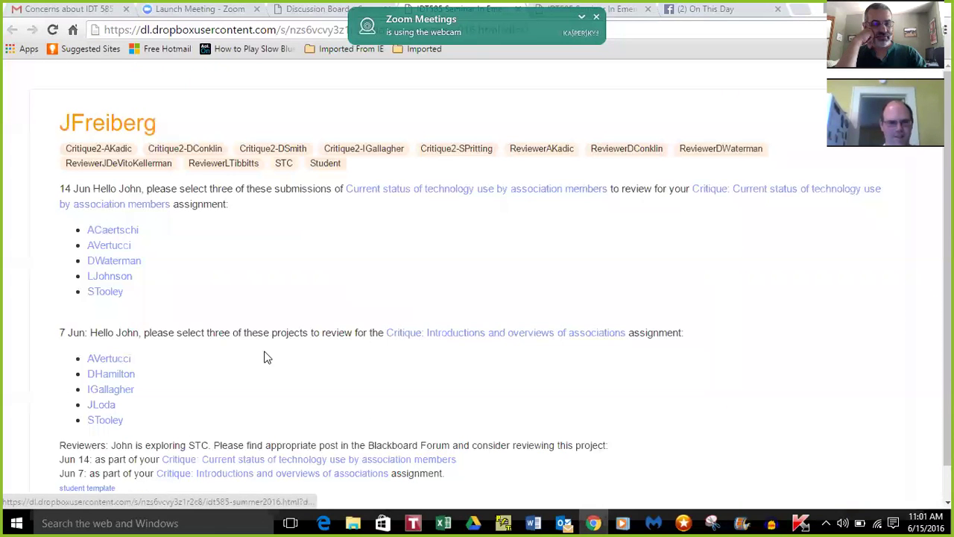